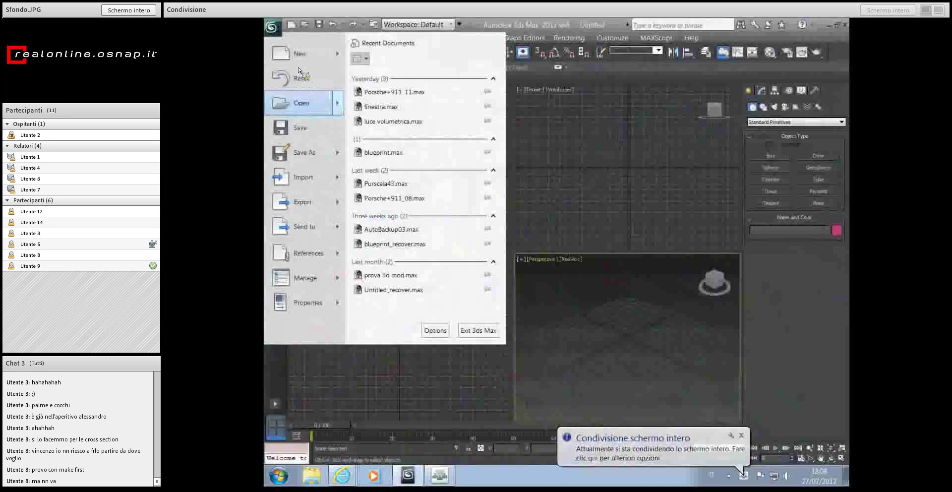
# - Open Porsche+911_11.max from the 3d modellazione folder on the Desktop
pyautogui.click(297, 104)
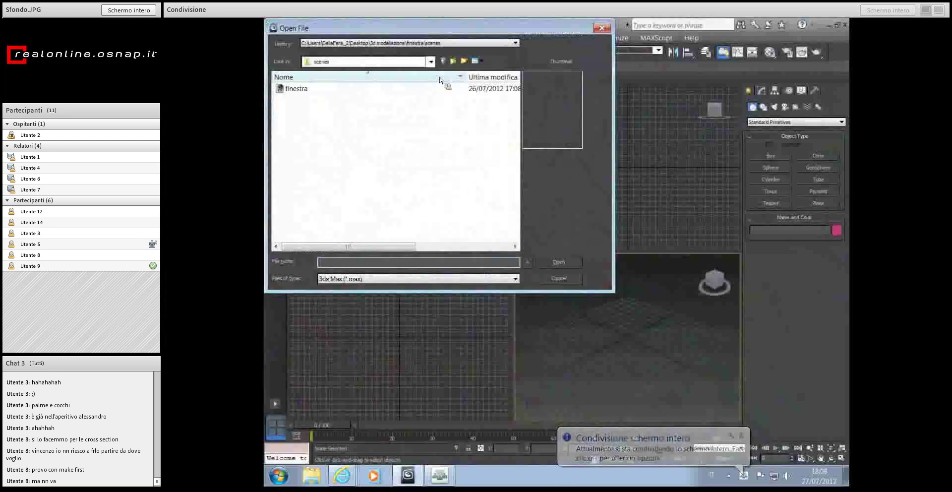
pyautogui.click(431, 61)
pyautogui.click(322, 70)
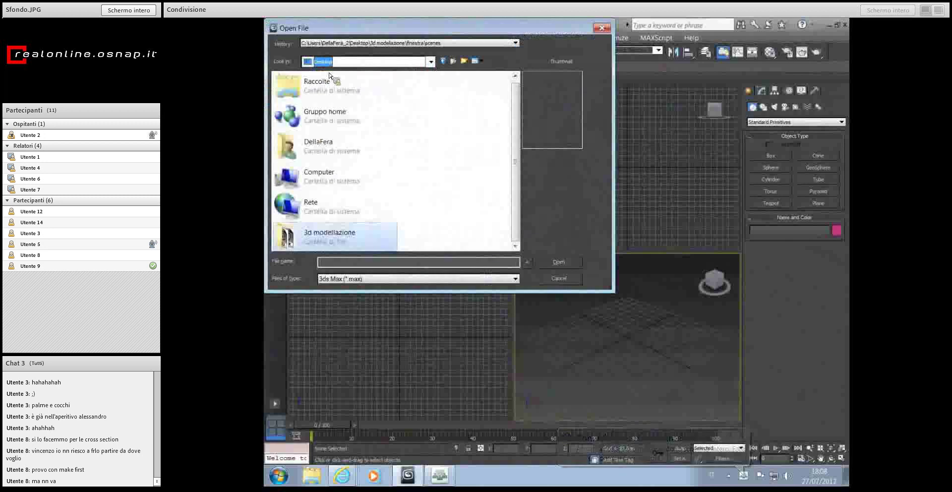
pyautogui.doubleClick(328, 234)
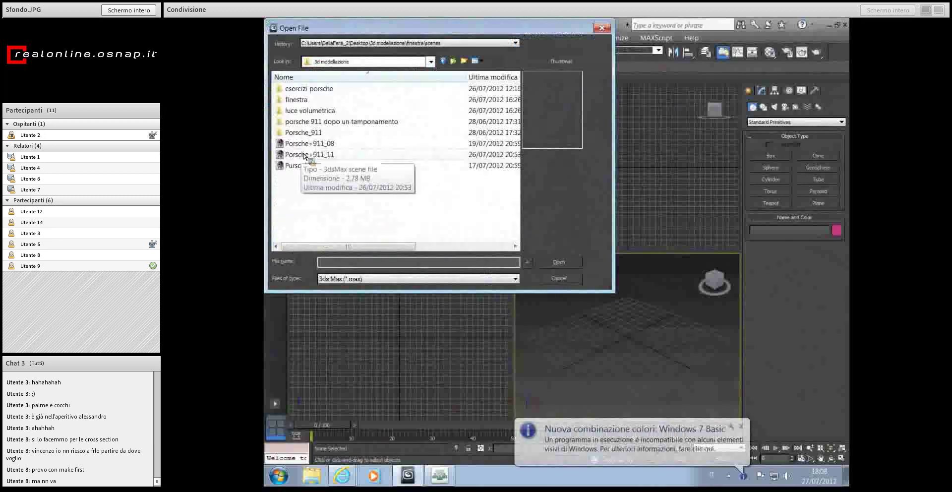
pyautogui.click(304, 154)
pyautogui.click(560, 263)
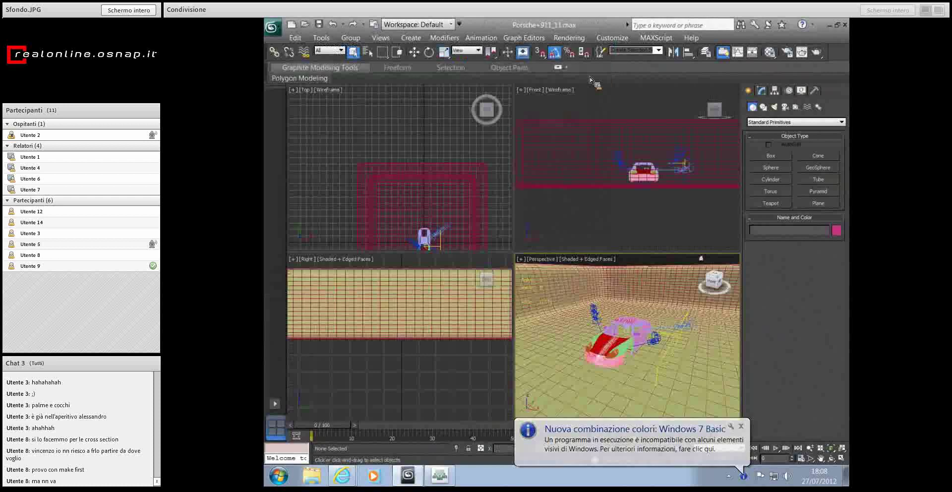
# - Hide the surrounding Box001 room with Hide Selection
pyautogui.scroll(-5, 677, 299)
pyautogui.moveTo(677, 299)
pyautogui.keyDown('alt'); pyautogui.mouseDown(button='middle')
pyautogui.moveTo(523, 384)
pyautogui.moveTo(658, 386)
pyautogui.mouseUp(button='middle'); pyautogui.keyUp('alt')
pyautogui.scroll(-3, 524, 385)
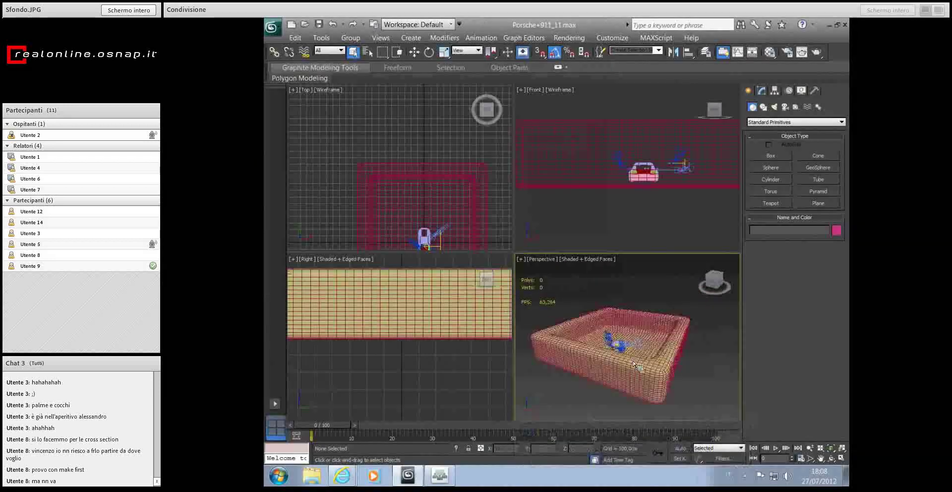
pyautogui.click(658, 386)
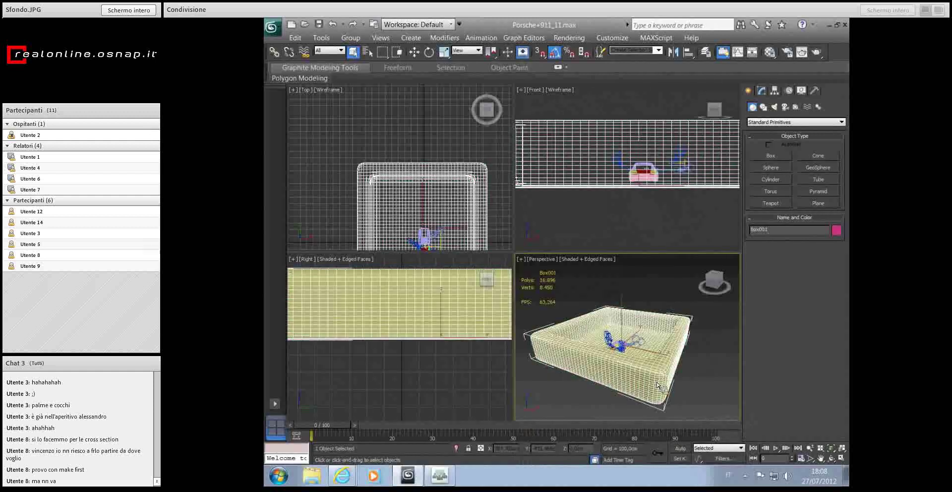
pyautogui.rightClick(675, 344)
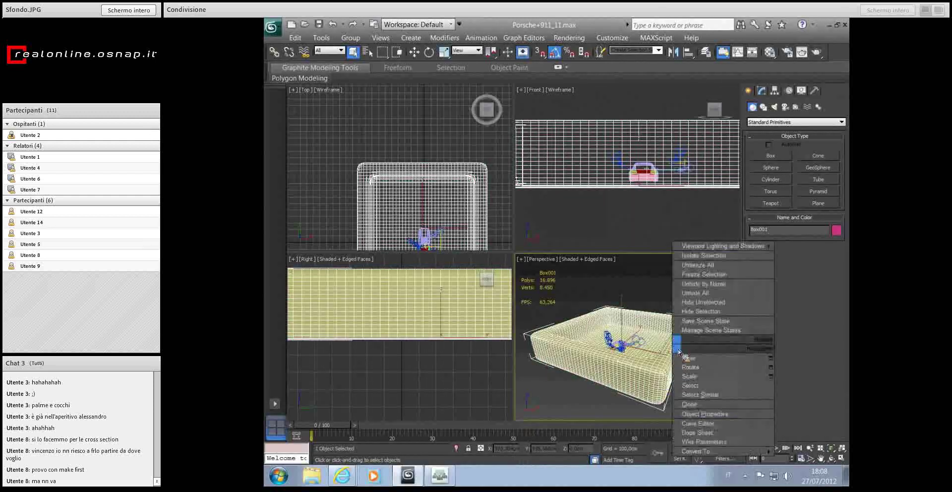
pyautogui.click(701, 311)
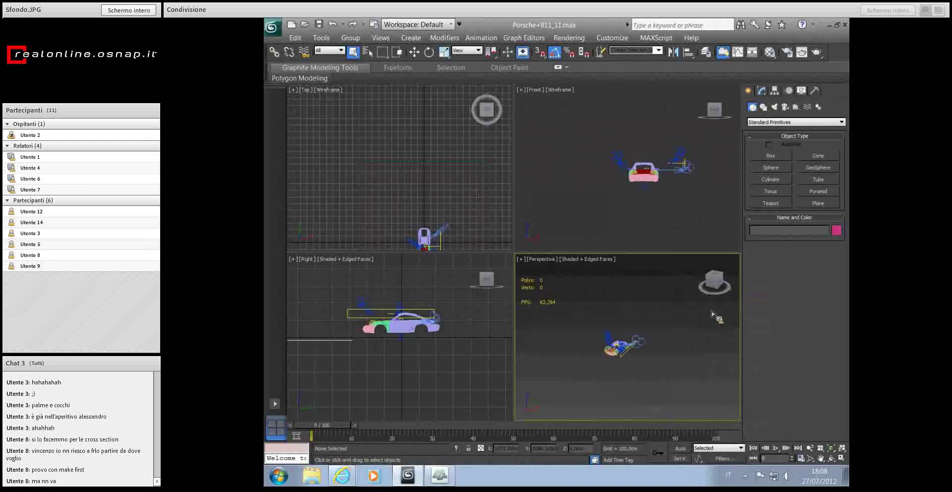
# - Hide the mr Sky Portal001 light and recentre the car in the Top view
pyautogui.moveTo(410, 229); pyautogui.dragTo(427, 197, button='middle')
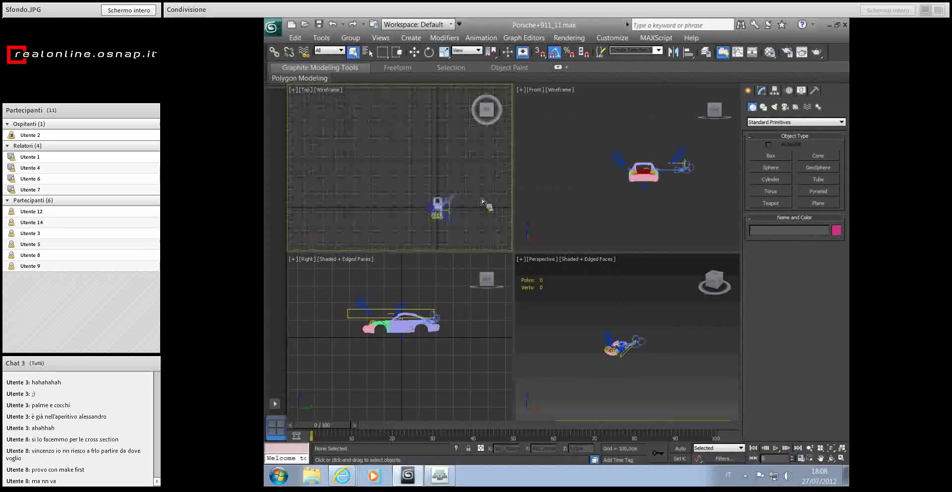
pyautogui.scroll(3, 427, 198)
pyautogui.scroll(-3, 427, 198)
pyautogui.scroll(-1, 476, 223)
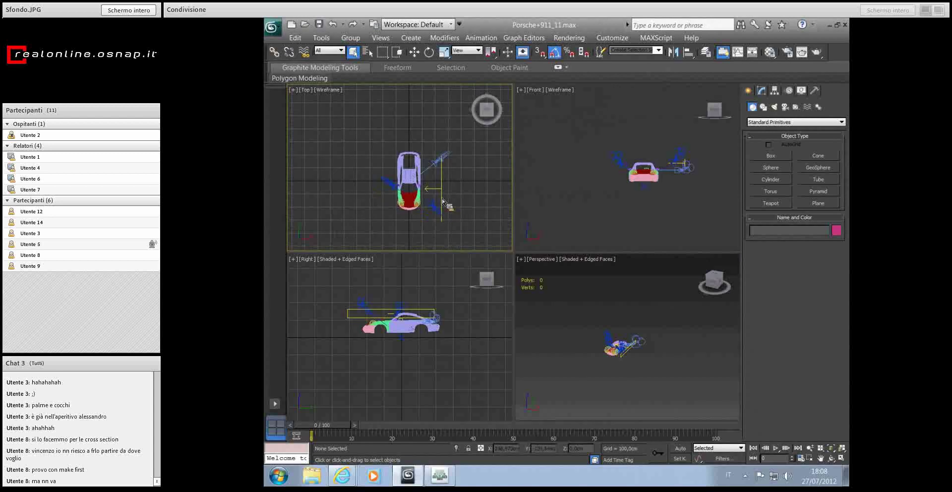
pyautogui.click(444, 200)
pyautogui.rightClick(438, 193)
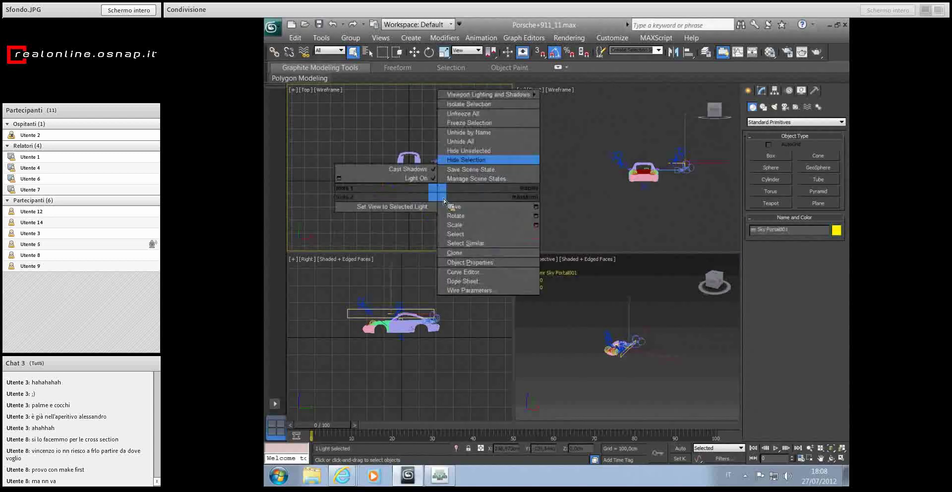
pyautogui.click(479, 158)
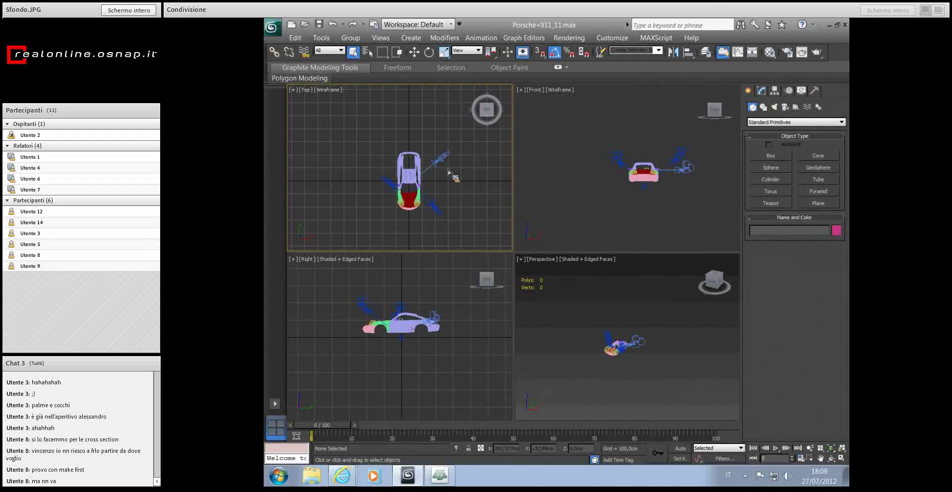
pyautogui.moveTo(445, 171)
pyautogui.mouseDown(button='middle')
pyautogui.moveTo(443, 148)
pyautogui.moveTo(435, 151)
pyautogui.mouseUp(button='middle')
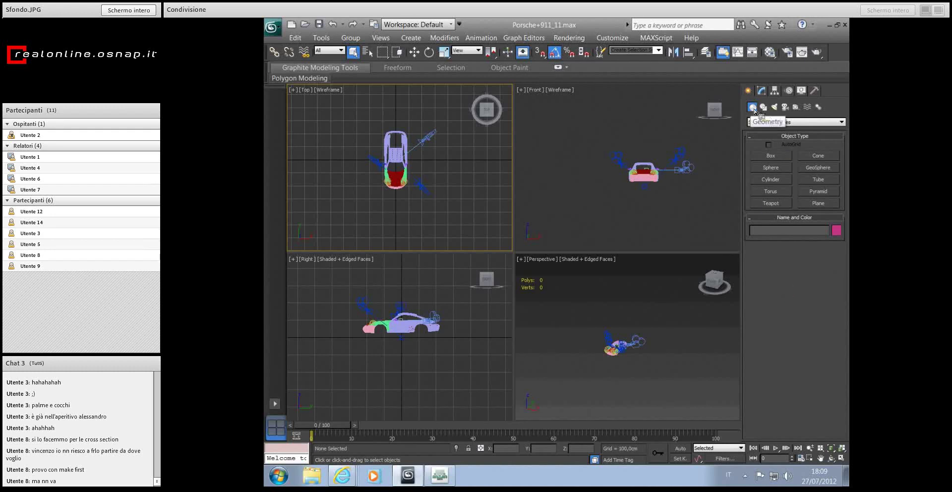
# - Draw a circle spline of about 495.9 cm radius around the car in the Top view
pyautogui.click(763, 108)
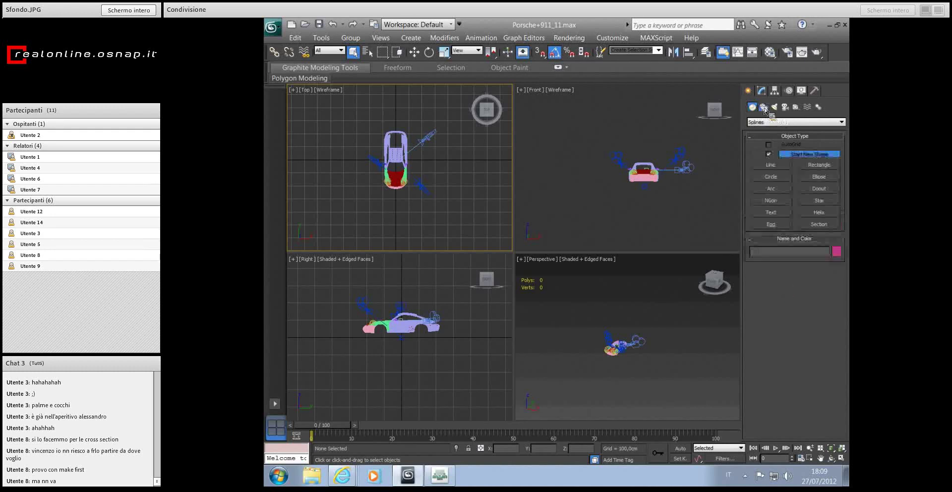
pyautogui.click(776, 179)
pyautogui.moveTo(393, 155)
pyautogui.mouseDown()
pyautogui.moveTo(382, 145)
pyautogui.moveTo(435, 211)
pyautogui.mouseUp()
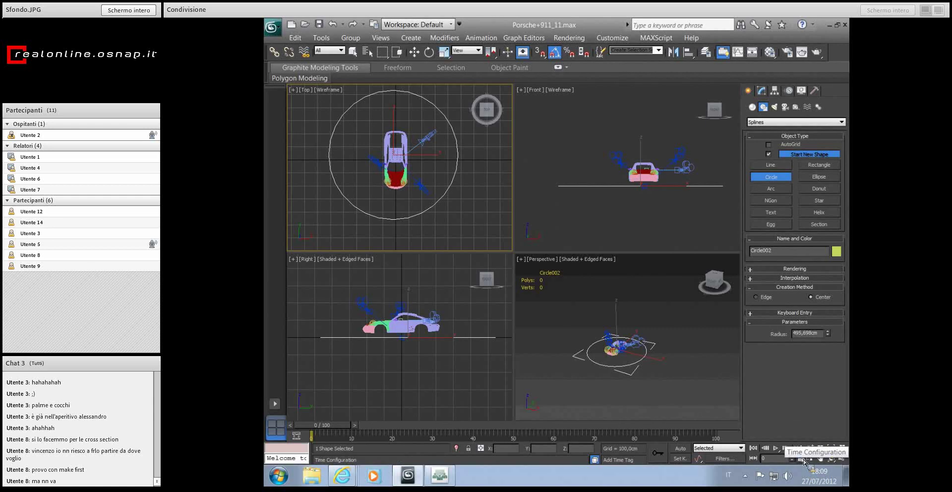
# - Change the End Time from 100 to 250 in Time Configuration
pyautogui.click(804, 462)
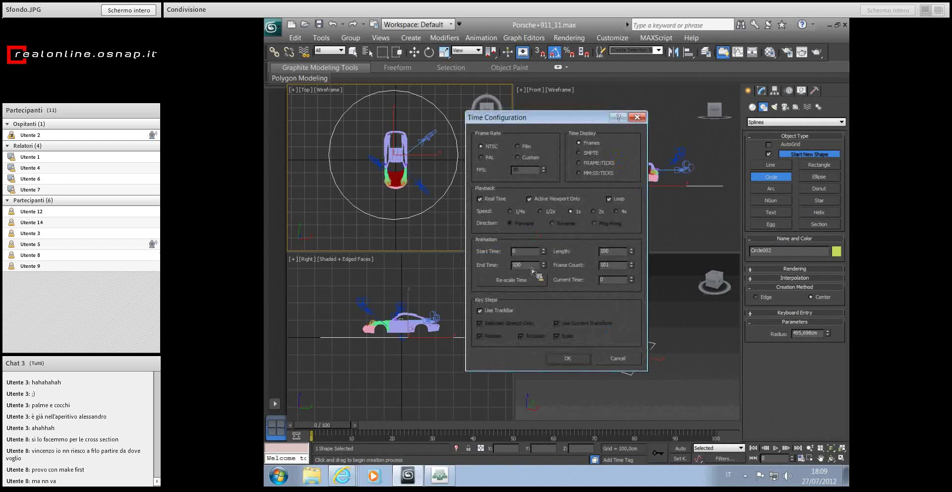
pyautogui.moveTo(527, 269); pyautogui.dragTo(497, 267)
pyautogui.click(568, 358)
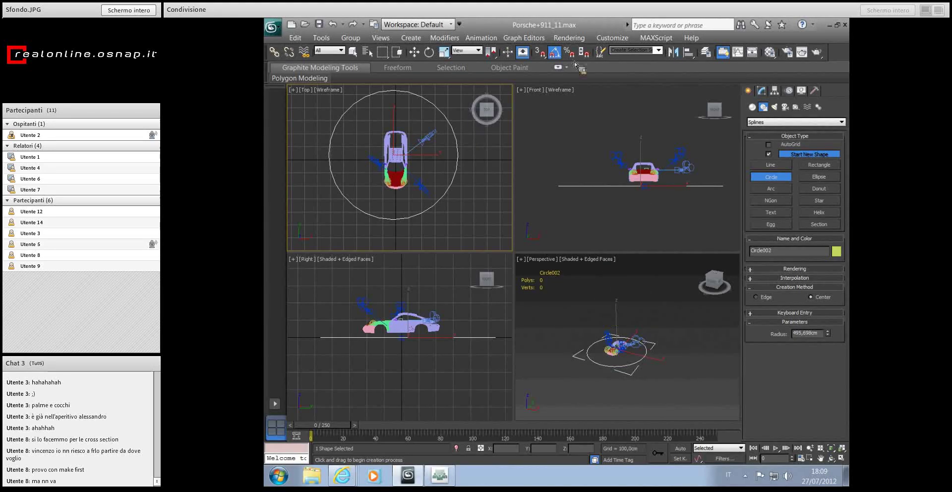
# - Create a targeted Walkthrough_Cam001 with the Walkthrough Assistant and move the dialog aside
pyautogui.click(485, 39)
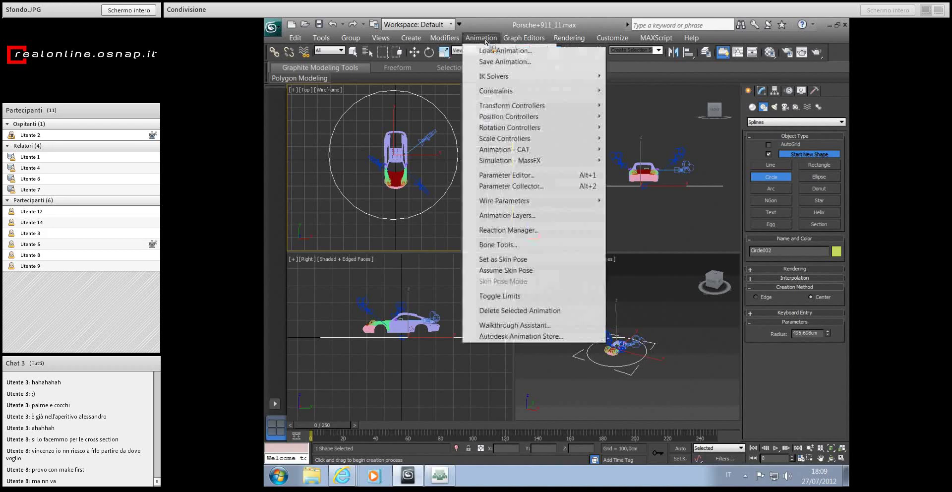
pyautogui.click(504, 326)
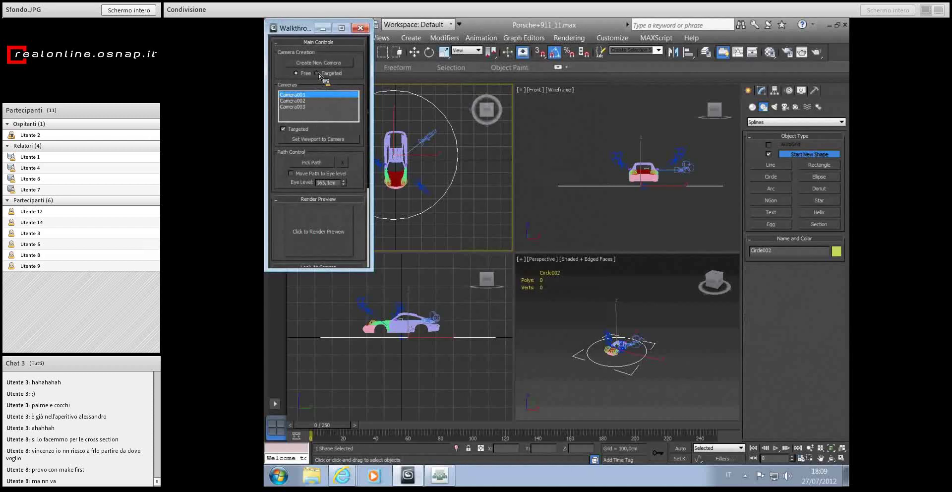
pyautogui.click(317, 73)
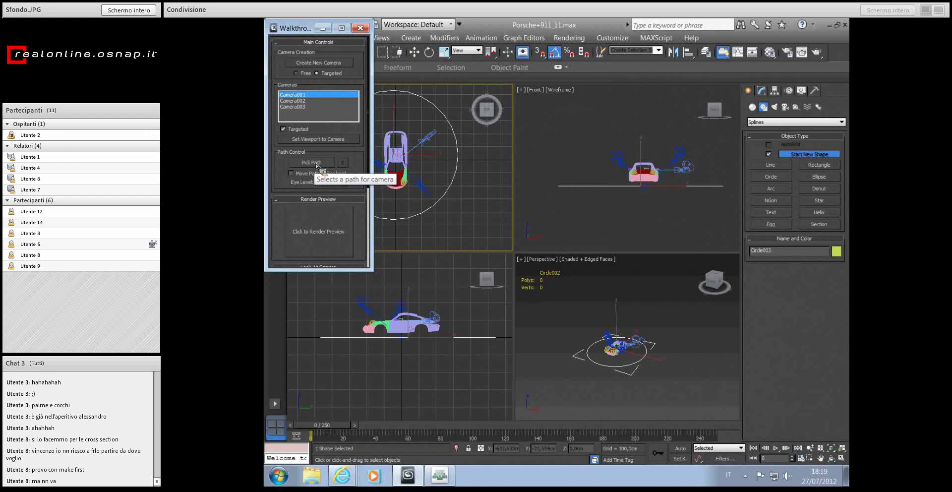
pyautogui.click(318, 65)
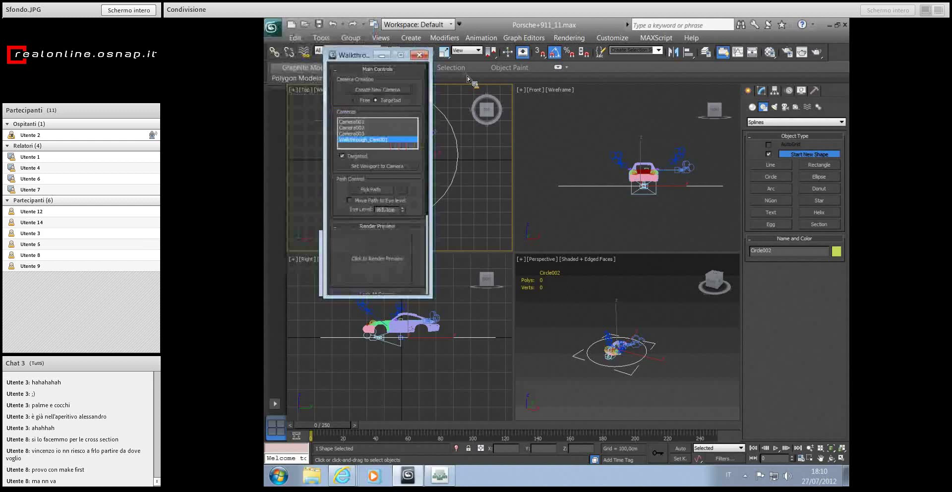
pyautogui.moveTo(312, 27); pyautogui.dragTo(587, 78)
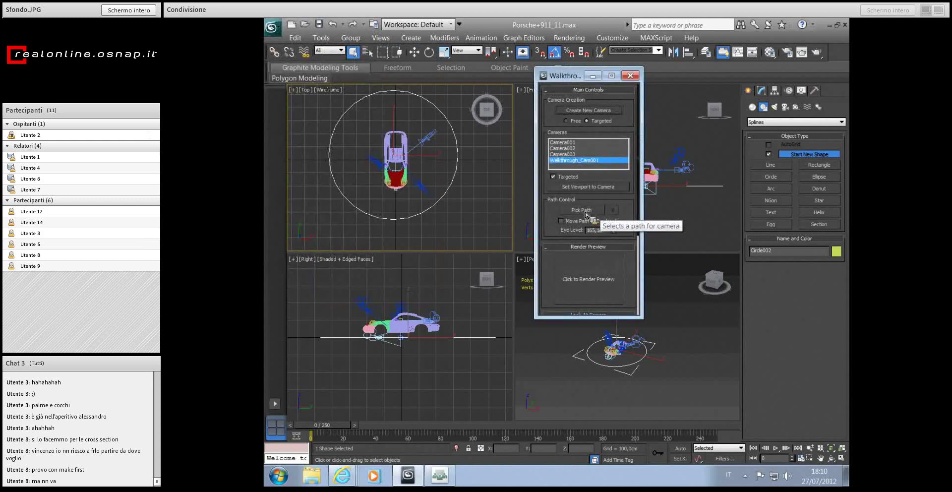
# - Pick Circle002 as the camera path, moved to eye level near 119,8 cm
pyautogui.click(585, 212)
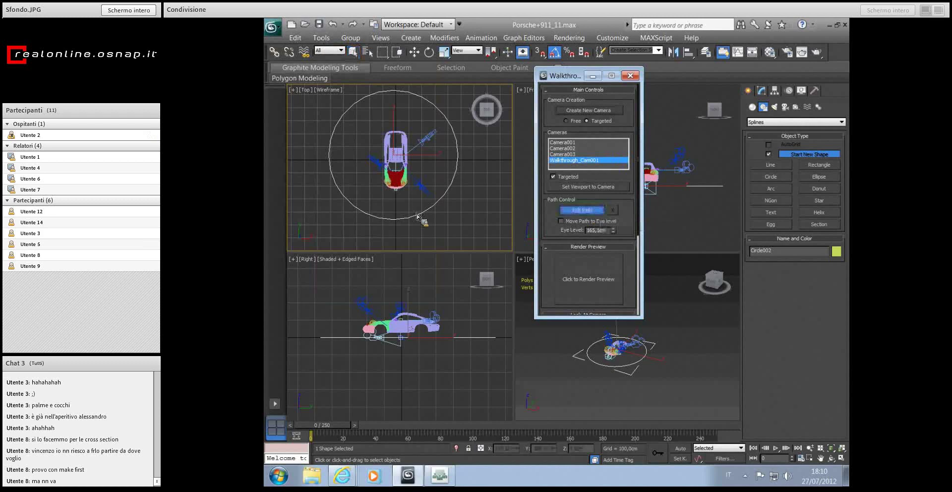
pyautogui.click(417, 221)
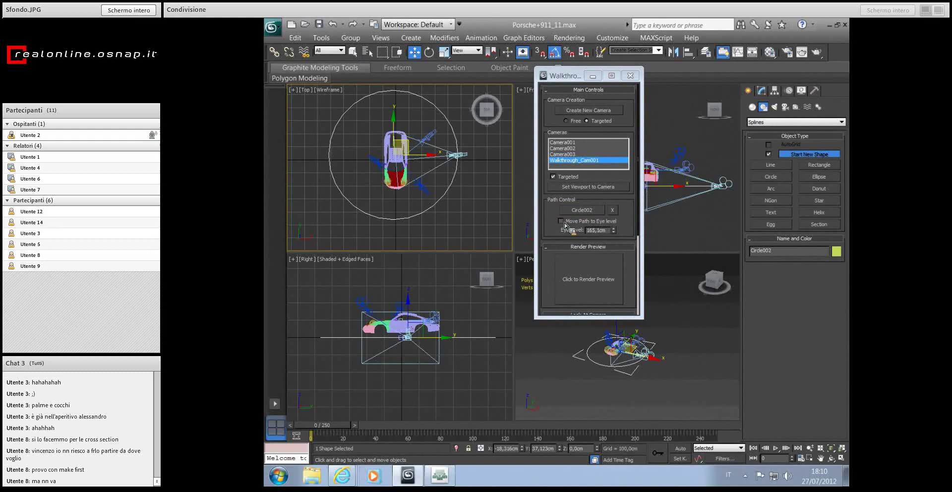
pyautogui.click(562, 222)
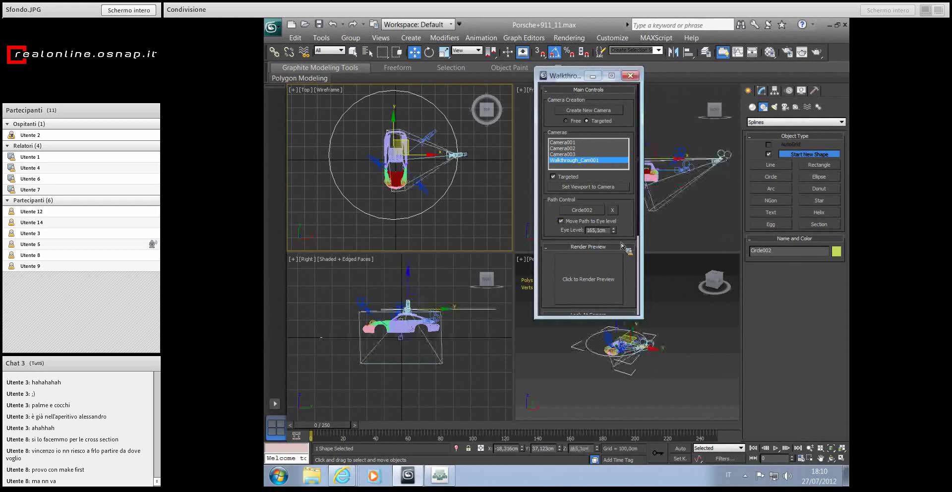
pyautogui.moveTo(609, 231); pyautogui.dragTo(581, 233)
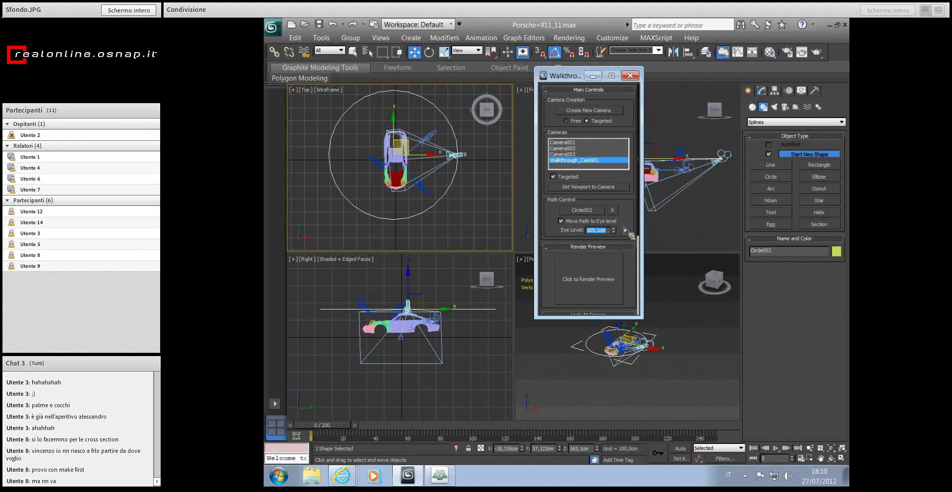
pyautogui.write('160,2')
pyautogui.press('Return')
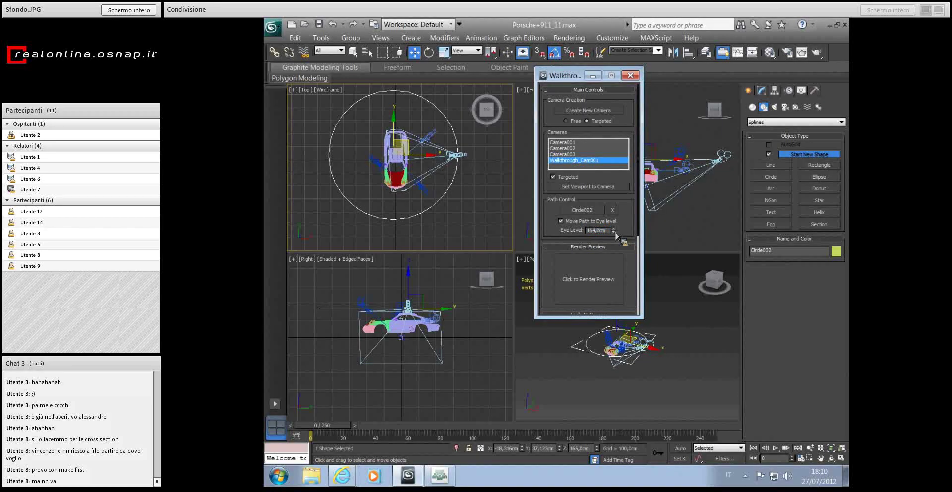
pyautogui.moveTo(618, 243); pyautogui.dragTo(627, 353)
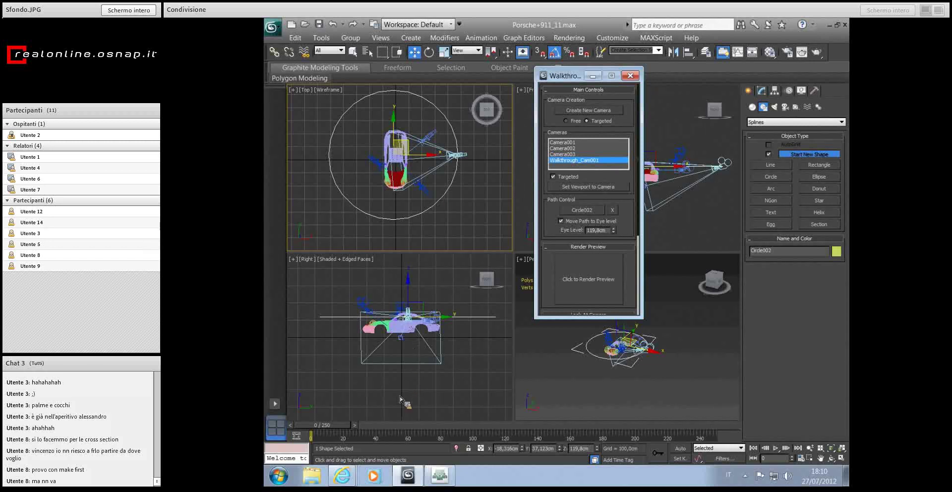
# - Raise Walkthrough_Cam001's target and make the Perspective viewport look through Walkthrough_Cam001
pyautogui.click(403, 341)
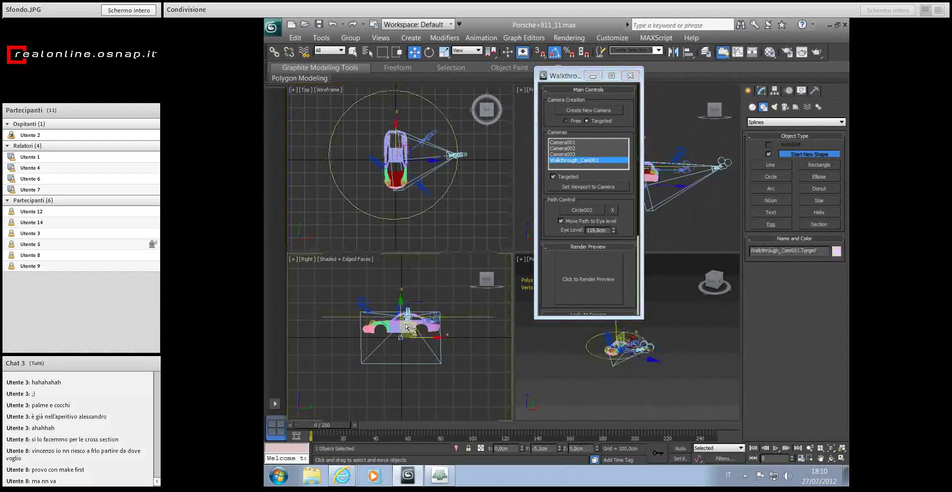
pyautogui.moveTo(404, 316); pyautogui.dragTo(405, 300)
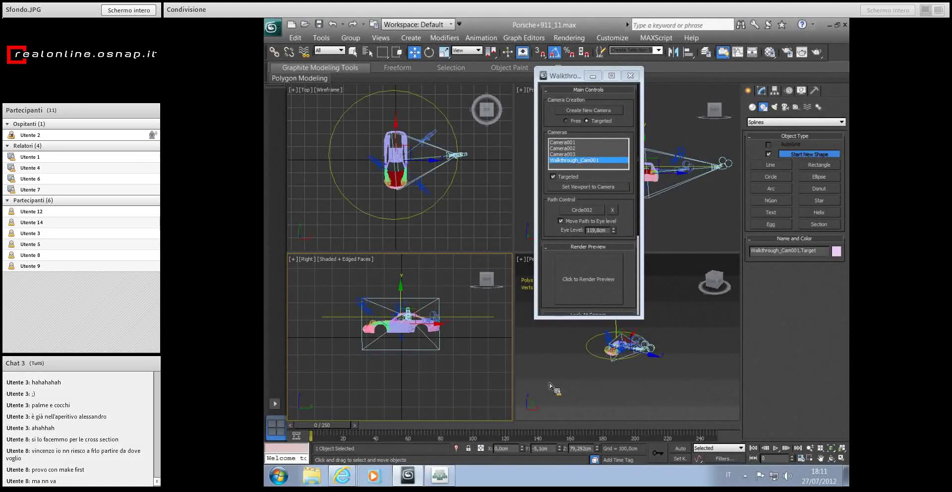
pyautogui.middleClick(611, 394)
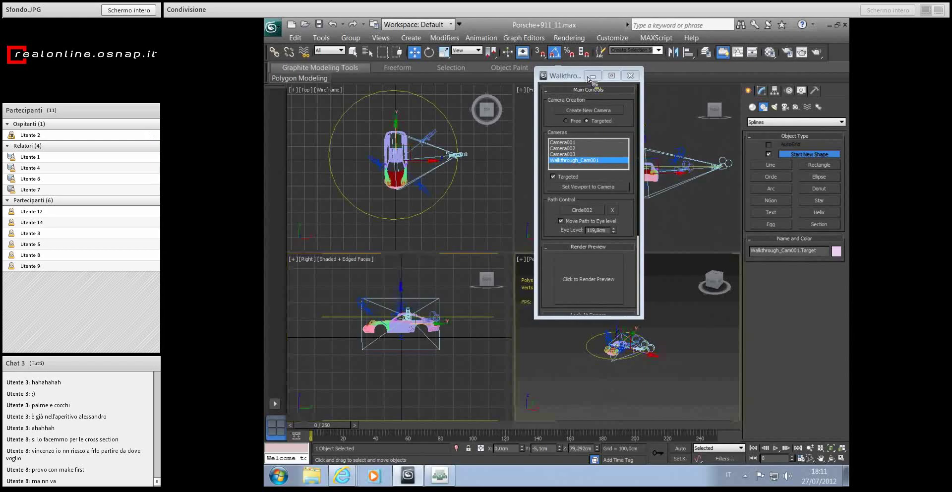
pyautogui.moveTo(565, 75); pyautogui.dragTo(354, 92)
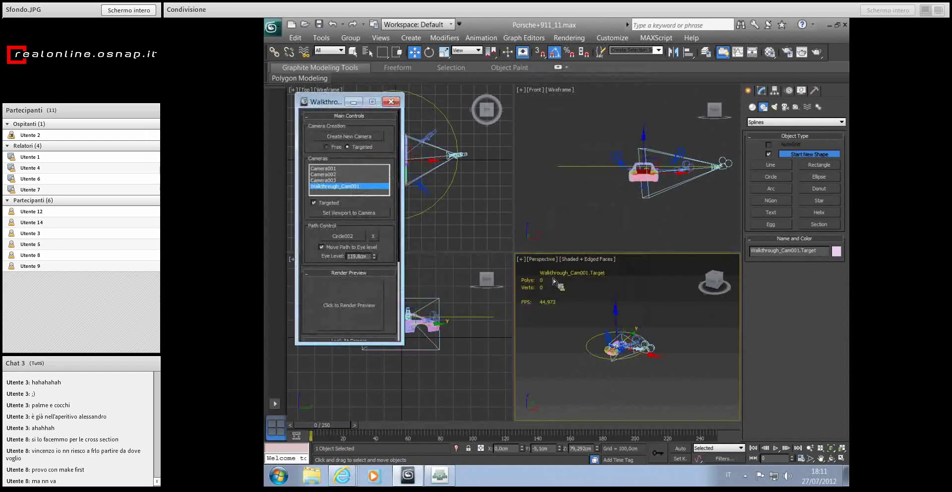
pyautogui.click(542, 259)
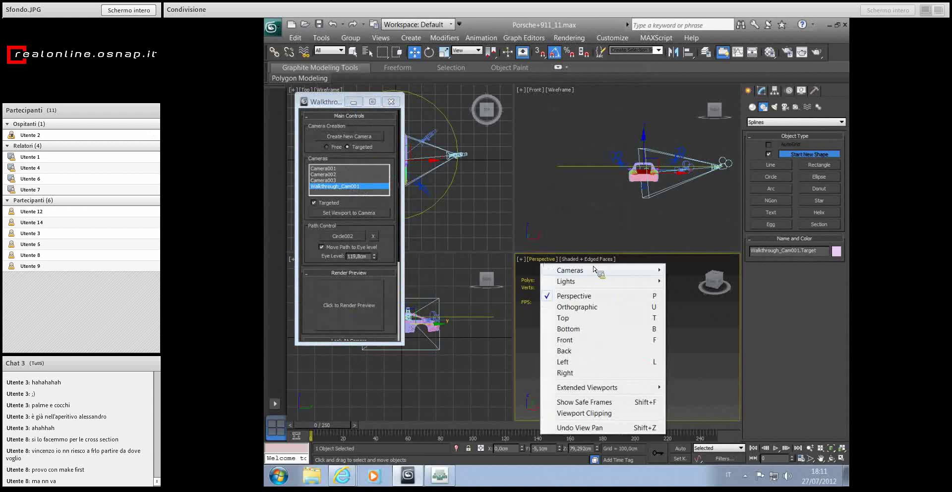
pyautogui.moveTo(570, 270)
pyautogui.click(733, 304)
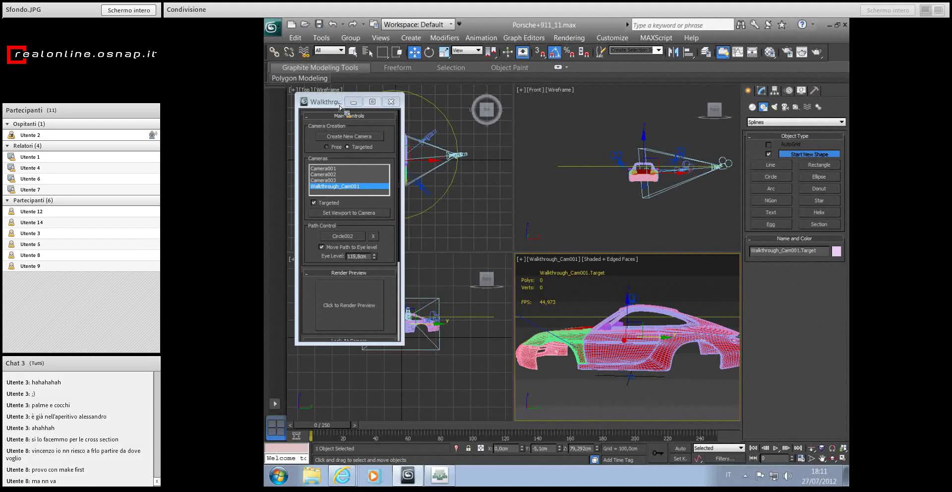
# - Move the Walkthrough Assistant to the lower left and select Circle002 in the Top view
pyautogui.moveTo(339, 102); pyautogui.dragTo(293, 190)
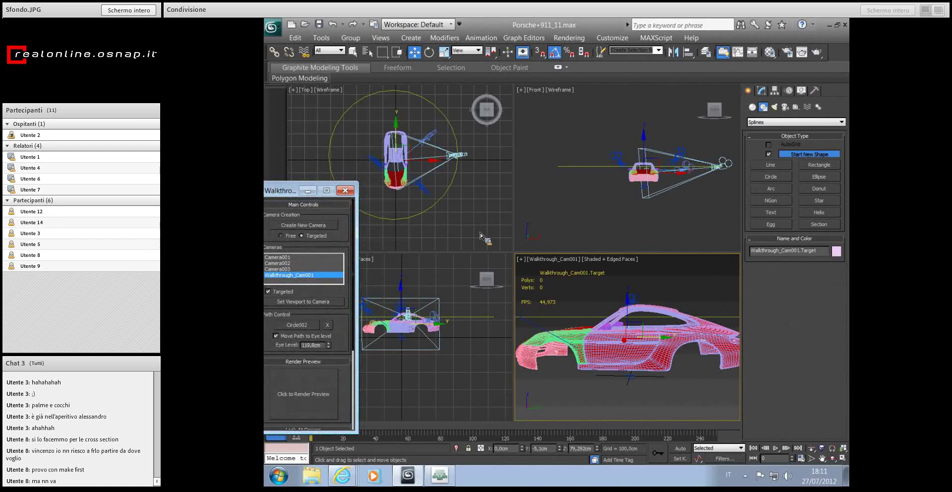
pyautogui.rightClick(480, 234)
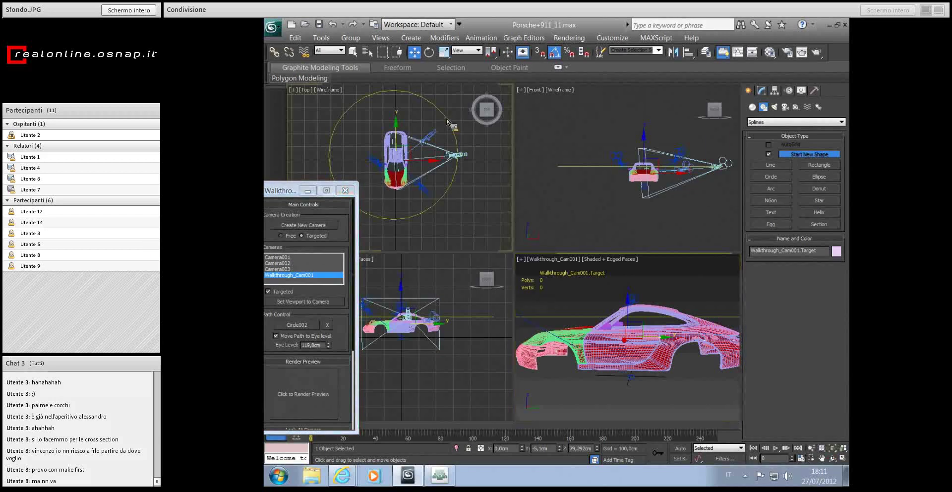
pyautogui.click(449, 121)
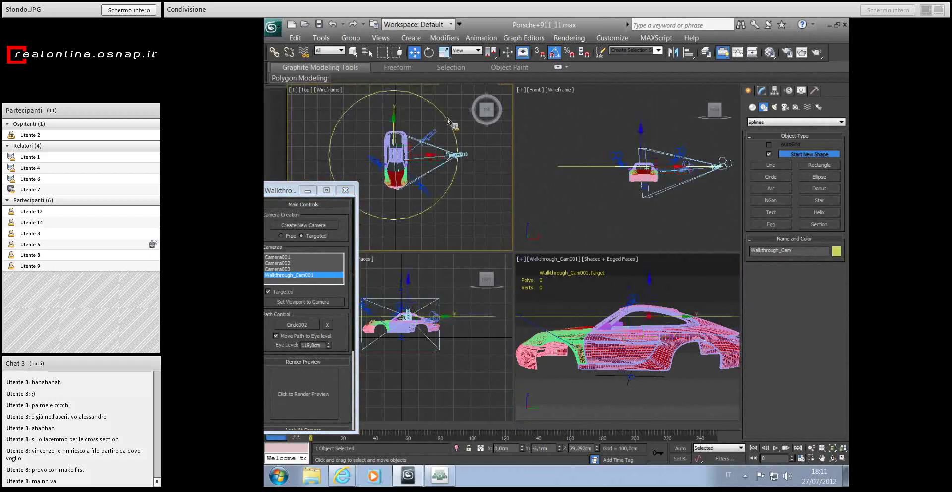
# - Add an Edit Spline modifier to Circle002 and expand its sub-object levels
pyautogui.click(762, 91)
pyautogui.click(841, 120)
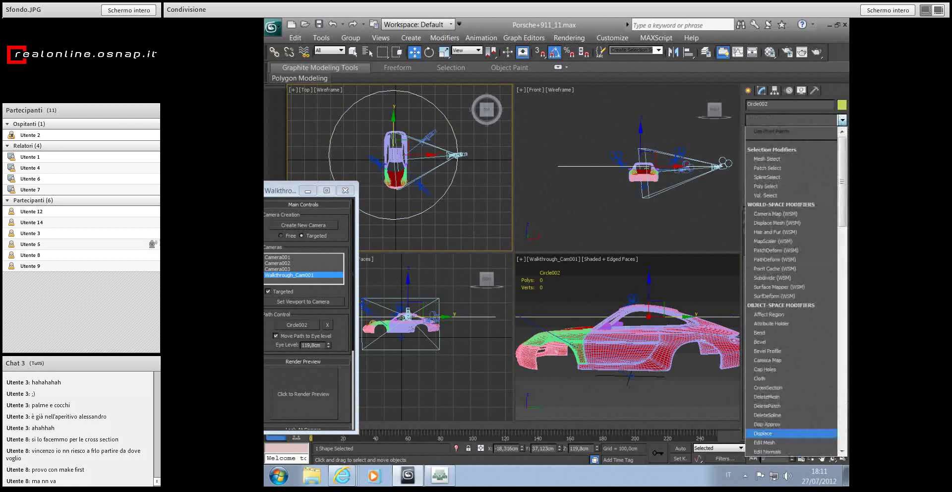
pyautogui.moveTo(843, 212); pyautogui.dragTo(847, 241)
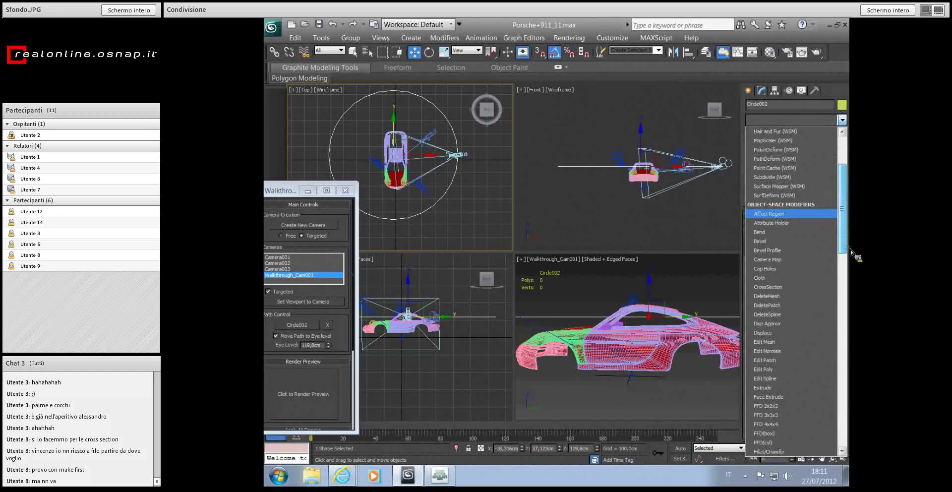
pyautogui.click(783, 378)
pyautogui.moveTo(762, 144); pyautogui.dragTo(762, 135)
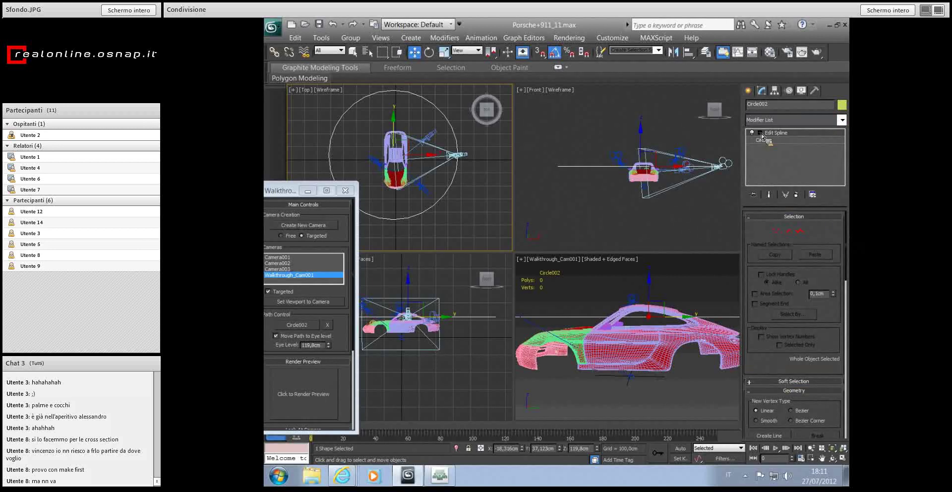
pyautogui.click(761, 134)
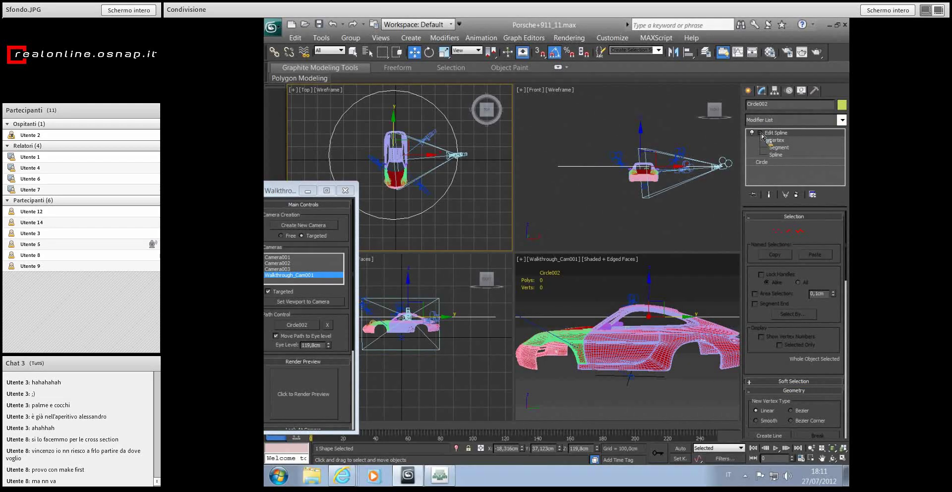
# - Set Circle002's Edit Spline to Vertex level, exposing the circle's four vertices
pyautogui.click(776, 155)
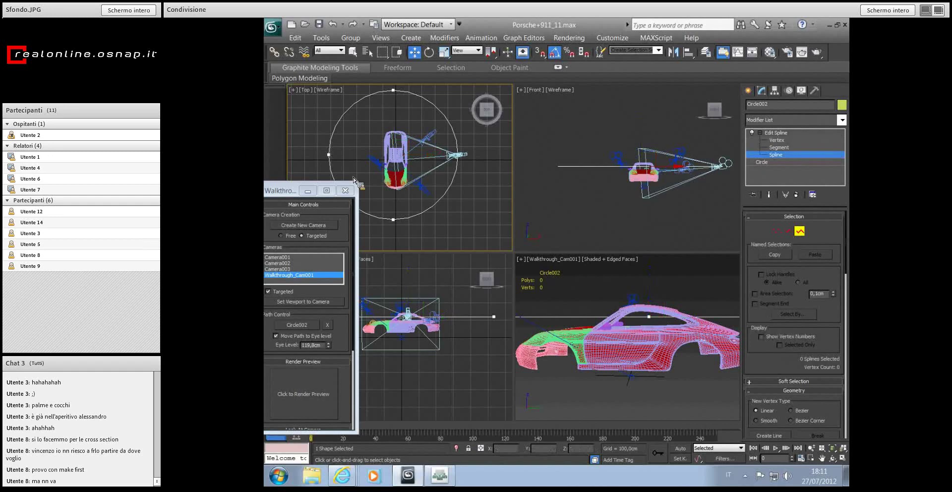
pyautogui.moveTo(401, 113); pyautogui.dragTo(426, 139, button='middle')
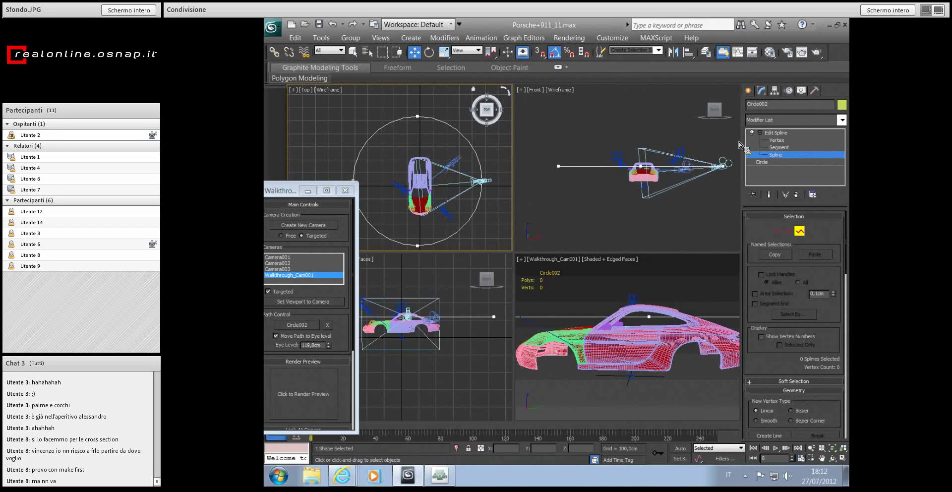
pyautogui.click(776, 140)
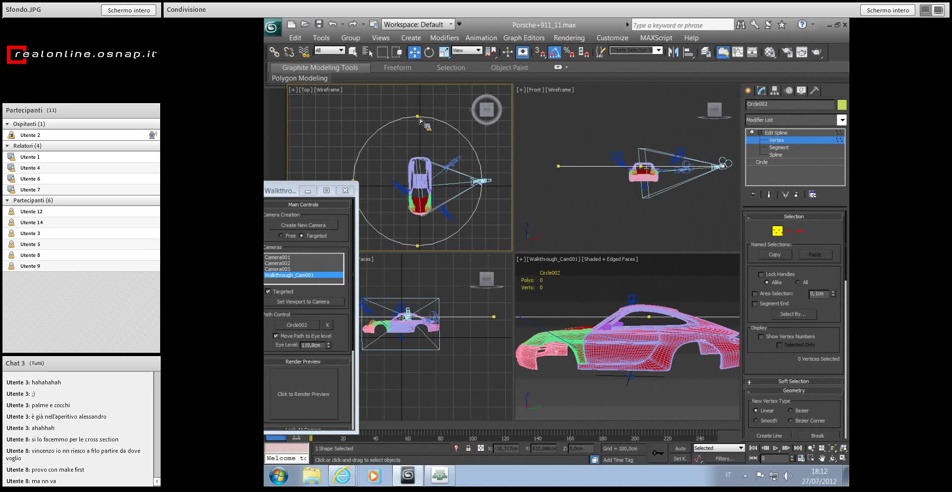
# - Select the circle path's top vertex and frame it in the lower viewport
pyautogui.click(419, 119)
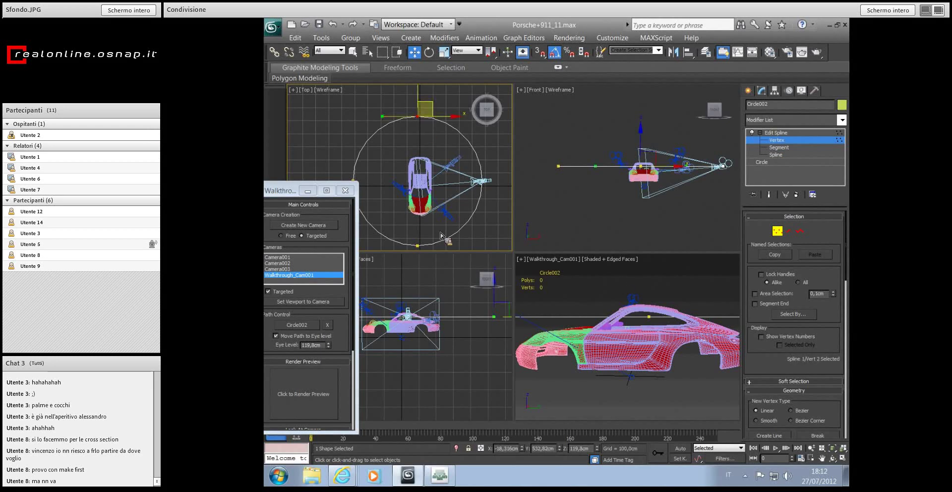
pyautogui.scroll(2, 644, 362)
pyautogui.rightClick(589, 377)
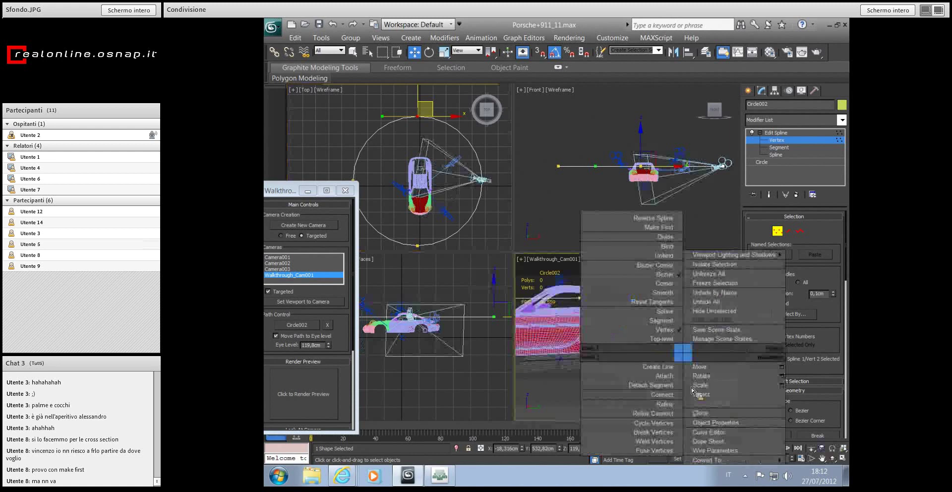
pyautogui.click(565, 397)
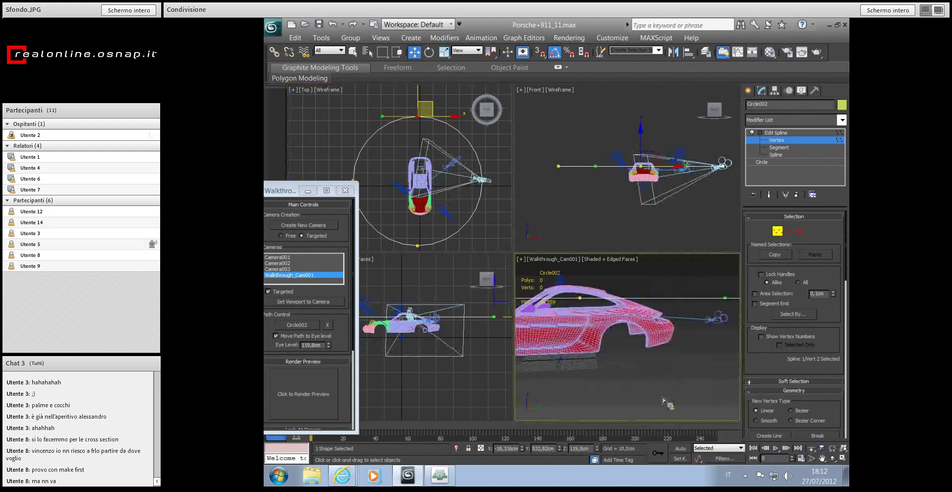
pyautogui.moveTo(684, 383); pyautogui.dragTo(657, 383)
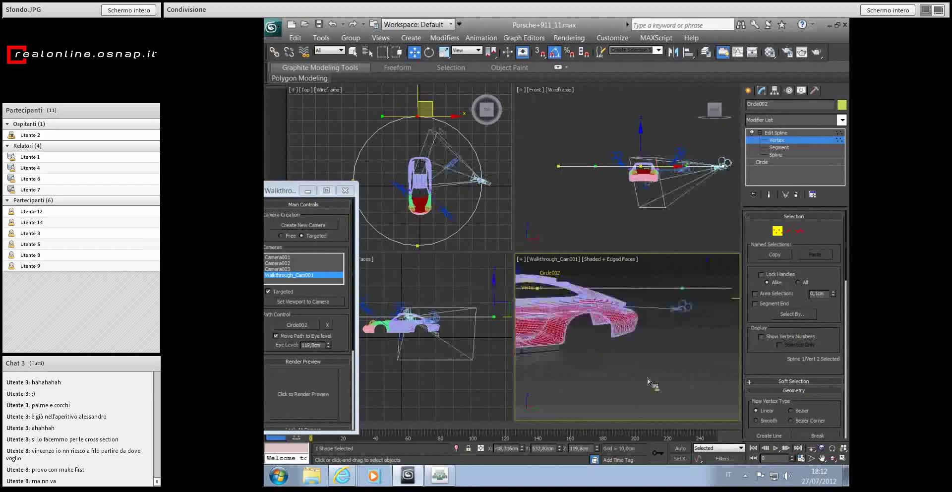
pyautogui.moveTo(434, 392); pyautogui.dragTo(432, 326, button='middle')
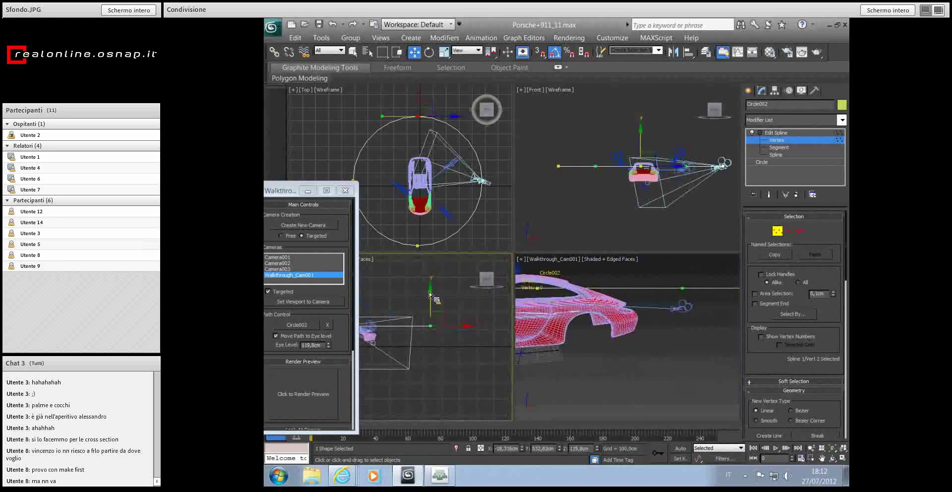
# - Raise that vertex upward along Y to arch the path over the car, then deselect it
pyautogui.moveTo(434, 299); pyautogui.dragTo(437, 259)
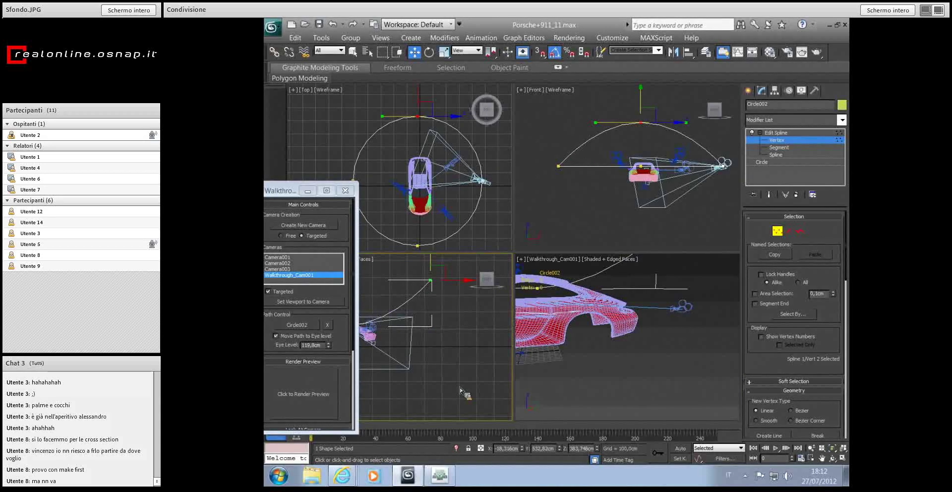
pyautogui.scroll(-2, 449, 382)
pyautogui.scroll(-1, 446, 378)
pyautogui.scroll(-2, 451, 362)
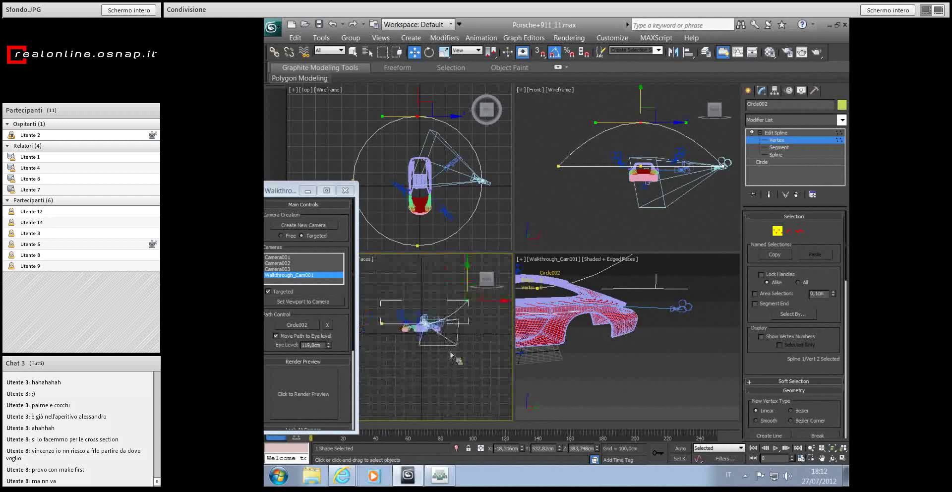
pyautogui.scroll(2, 456, 356)
pyautogui.scroll(1, 463, 357)
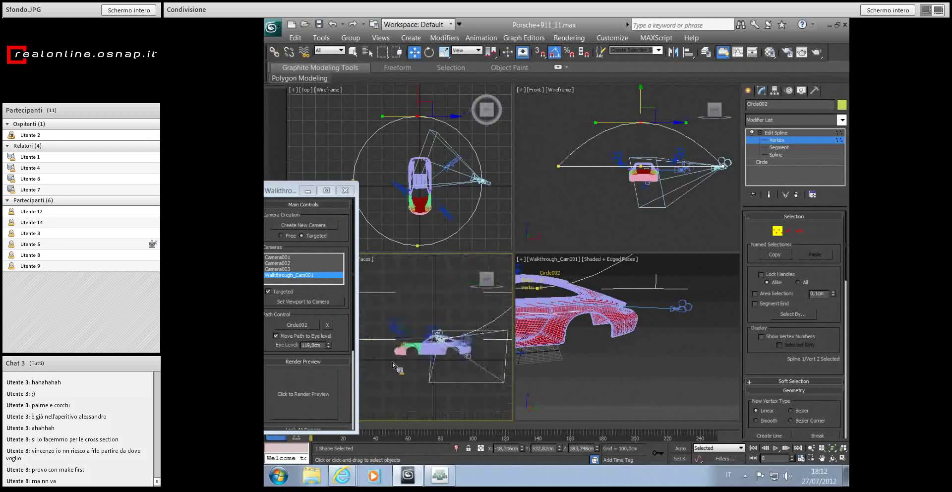
pyautogui.click(470, 358)
# - Exit vertex editing and move Walkthrough_Cam001.Target so the camera frames the Porsche's whole side
pyautogui.moveTo(470, 358); pyautogui.dragTo(413, 352, button='middle')
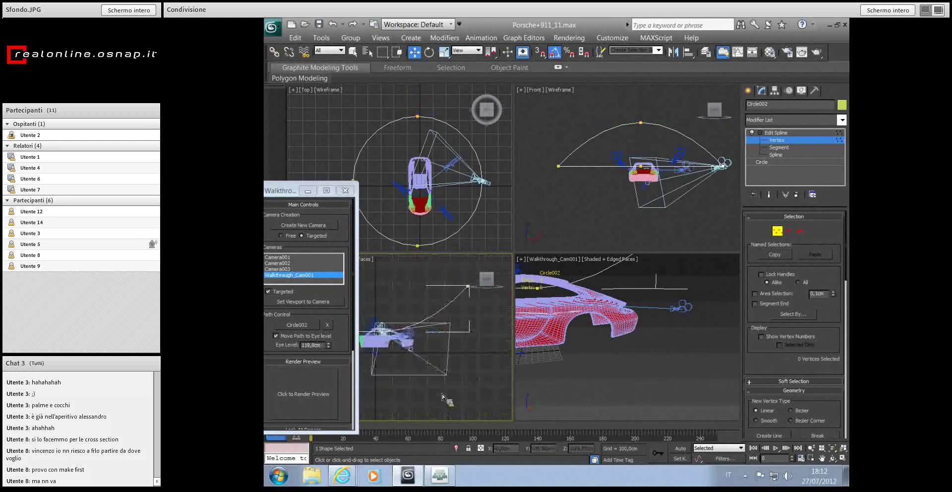
pyautogui.click(771, 137)
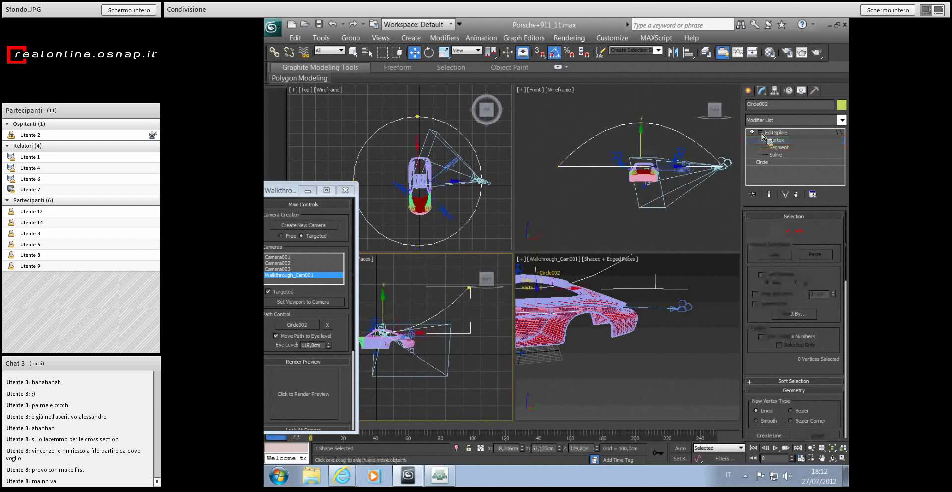
pyautogui.click(416, 355)
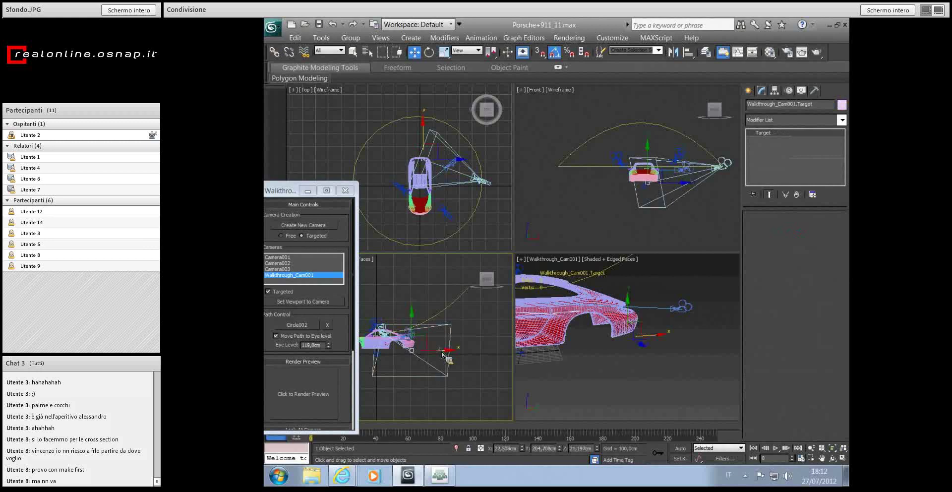
pyautogui.moveTo(443, 354)
pyautogui.mouseDown()
pyautogui.moveTo(396, 336)
pyautogui.moveTo(383, 307)
pyautogui.mouseUp()
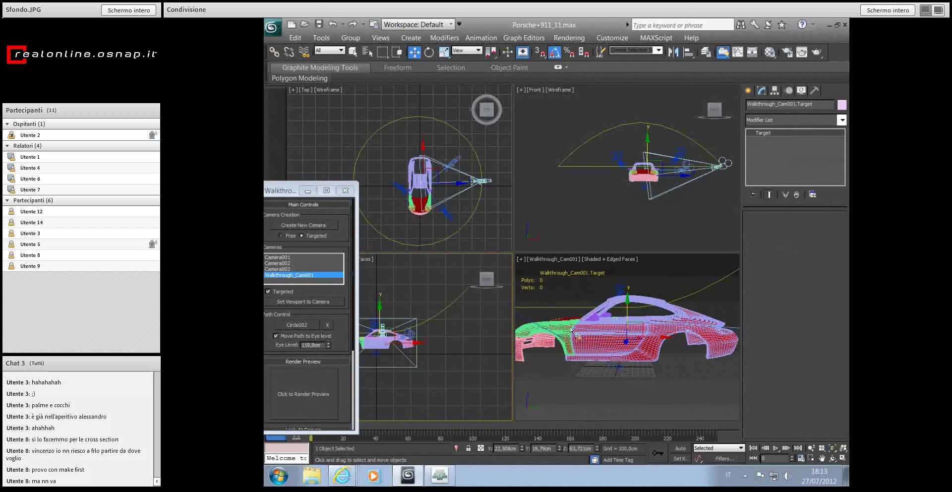
# - Select Circle002 and switch its Edit Spline modifier to Vertex level
pyautogui.click(372, 142)
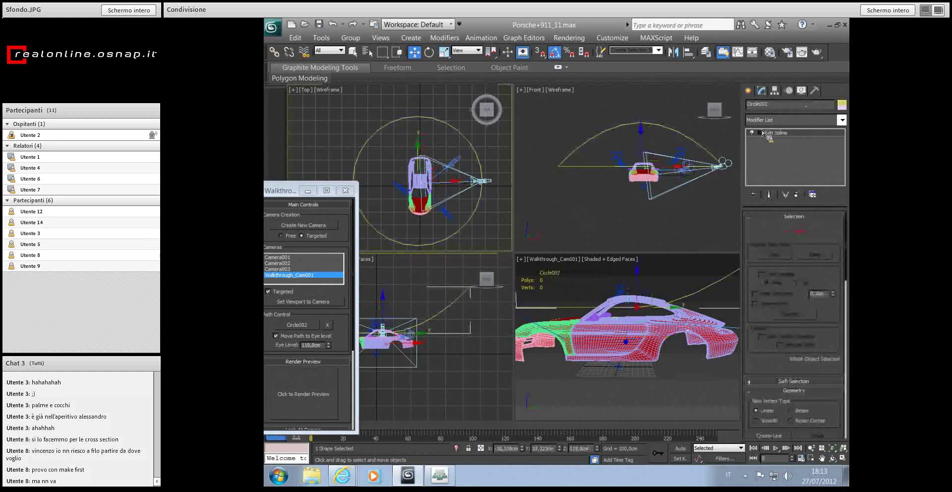
pyautogui.click(760, 132)
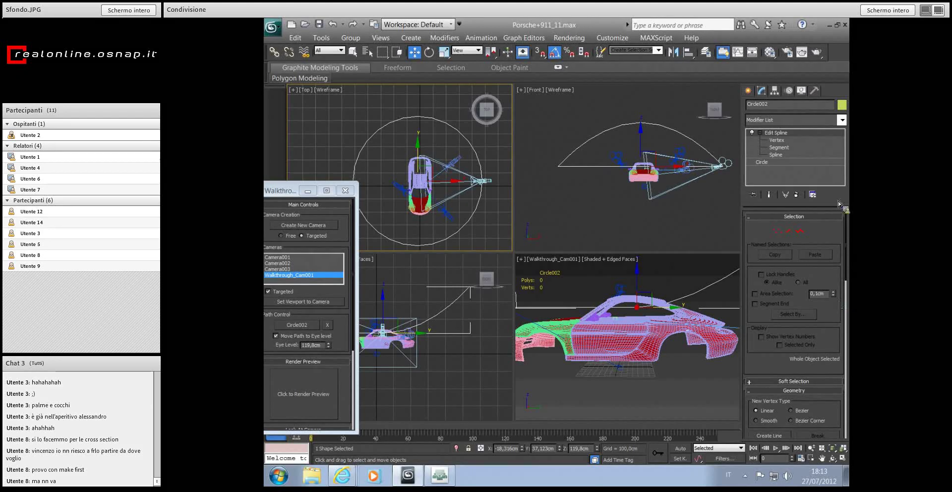
pyautogui.click(780, 141)
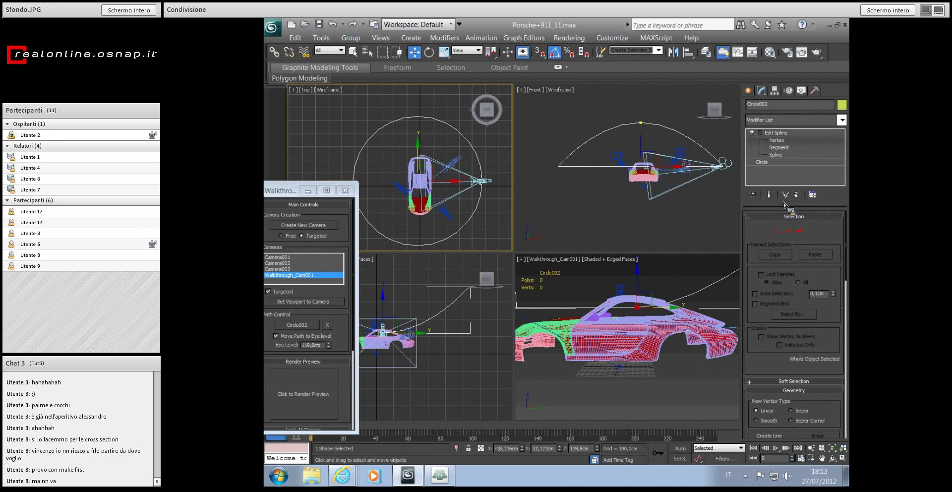
pyautogui.moveTo(849, 249); pyautogui.dragTo(850, 281)
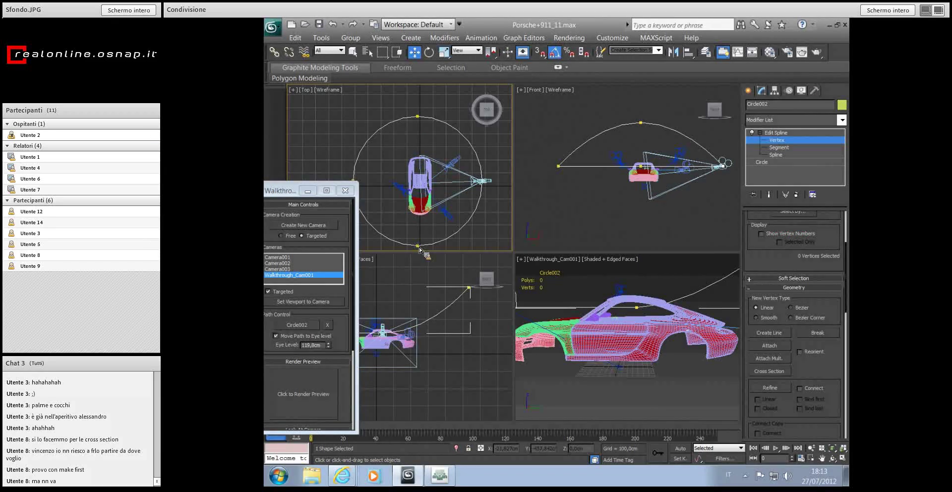
# - Make Circle002's bottom vertex the first vertex so the camera starts facing the car's front
pyautogui.click(418, 247)
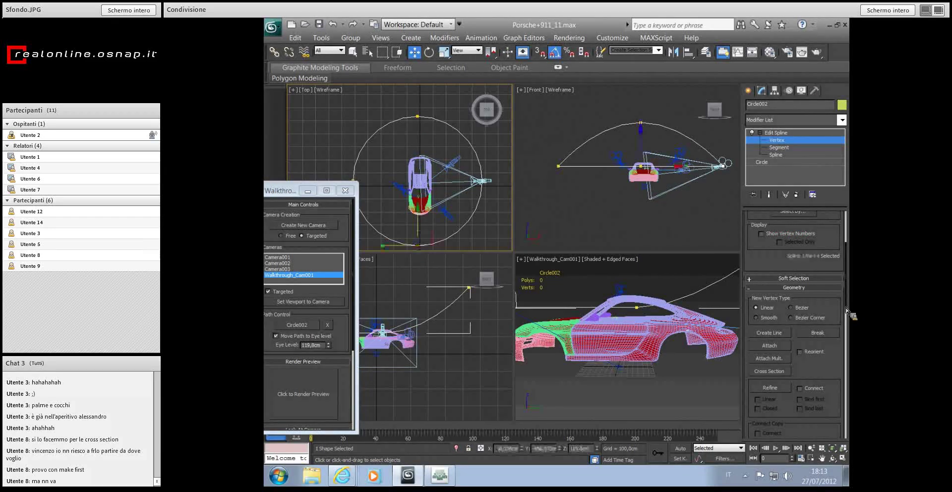
pyautogui.moveTo(848, 288); pyautogui.dragTo(848, 325)
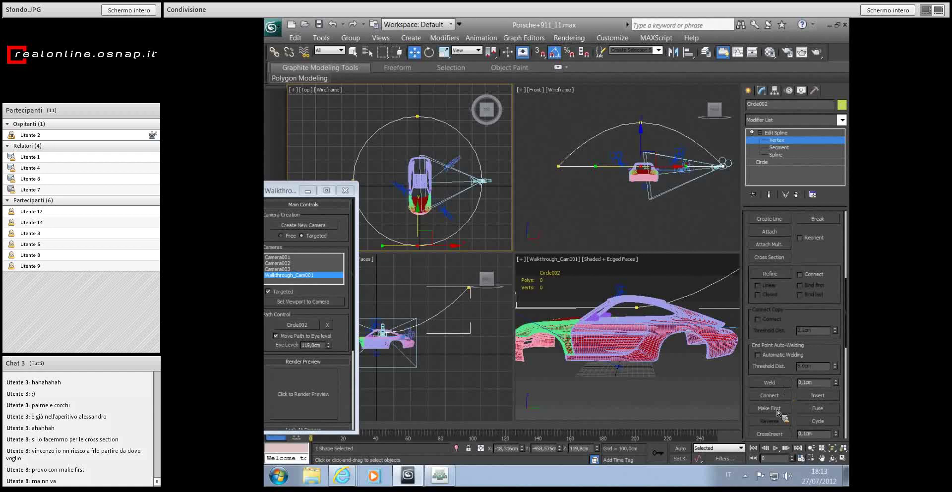
pyautogui.click(777, 410)
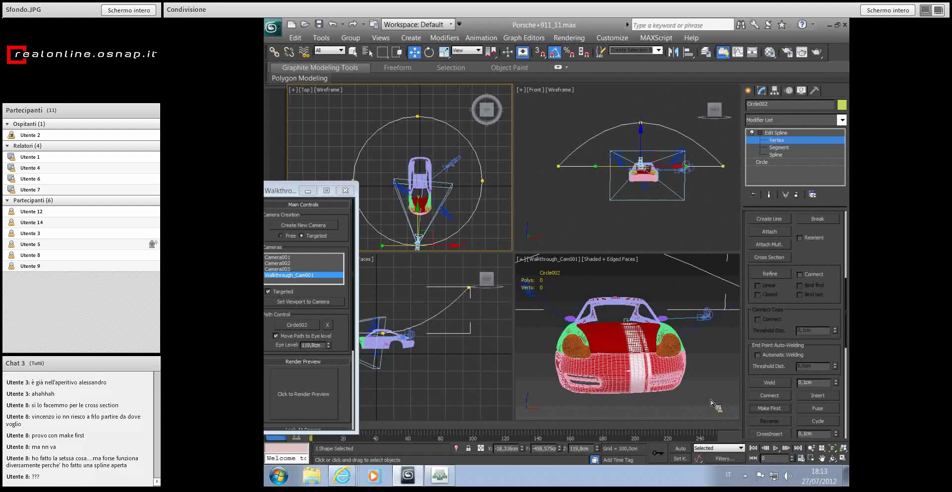
# - Activate the Walkthrough_Cam001 viewport and play the animation along the arched path
pyautogui.click(713, 404)
pyautogui.click(776, 448)
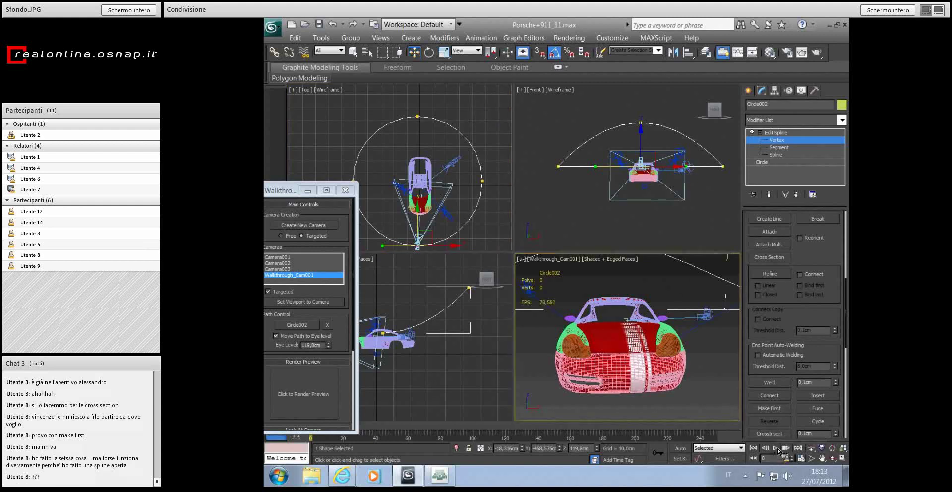
pyautogui.click(776, 448)
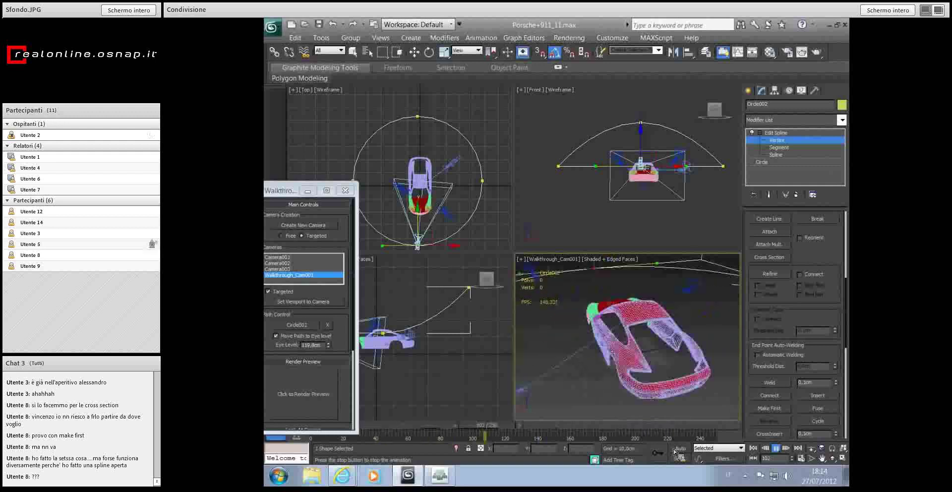
# - Stop playback at frame 167 and move the Walkthrough window out of the way
pyautogui.click(776, 447)
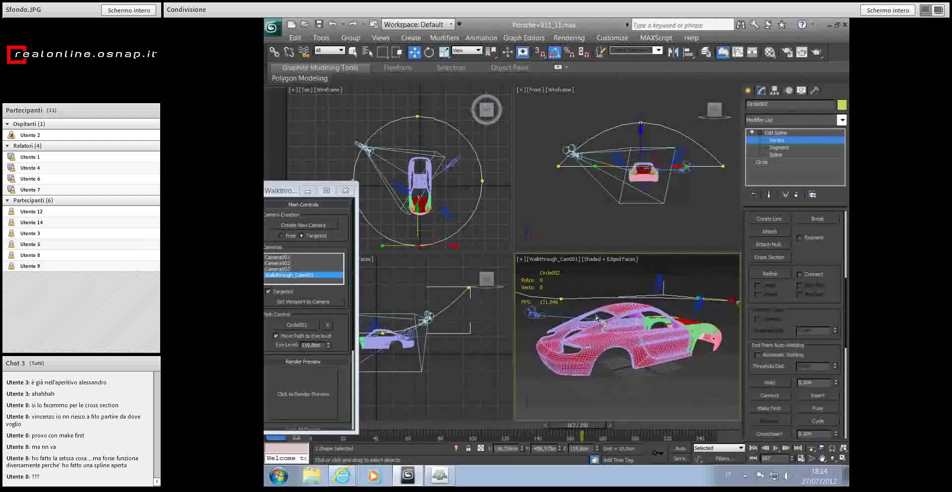
pyautogui.moveTo(301, 191); pyautogui.dragTo(331, 183)
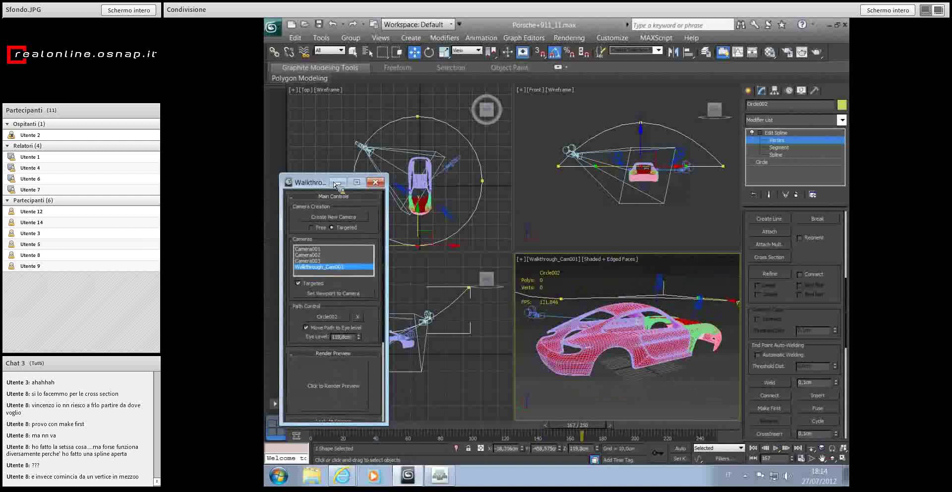